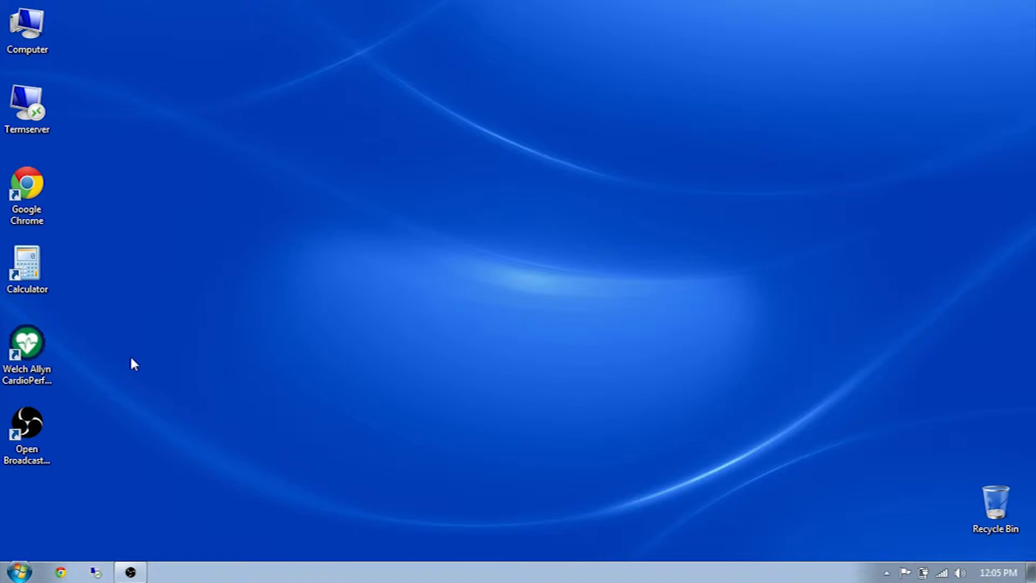
# - Launch Welch Allyn CardioPerfect and log in with the account password
pyautogui.doubleClick(25, 356)
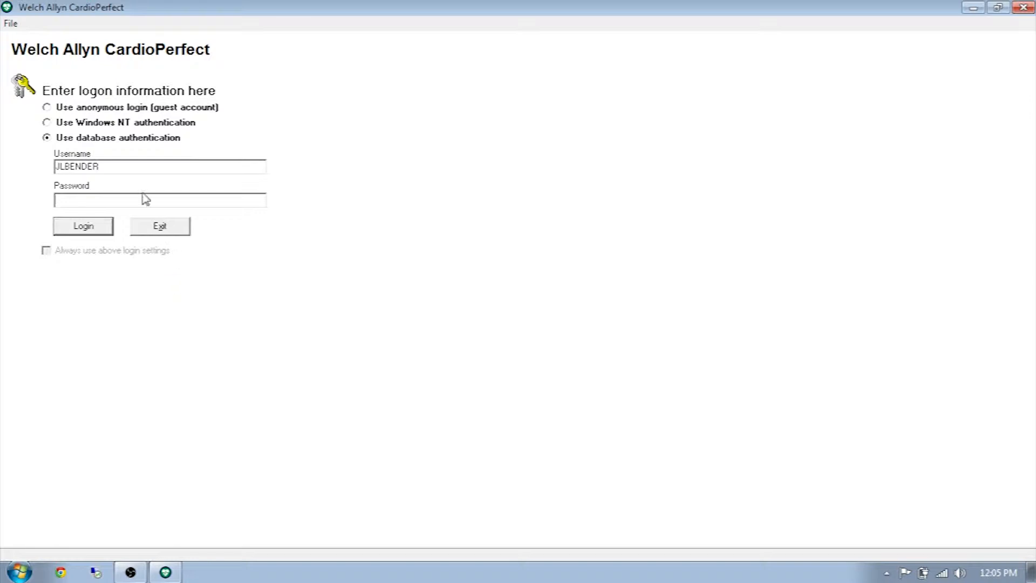
pyautogui.click(119, 203)
pyautogui.write('1******')
pyautogui.press('Return')
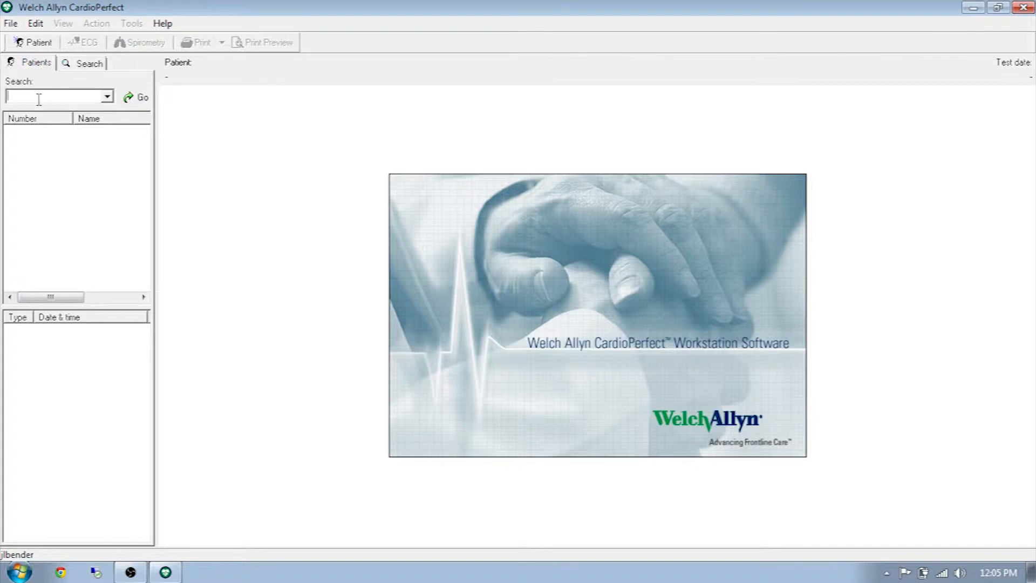
# - Search for the patient and open their 2/17/2015 ECG test
pyautogui.write('***')
pyautogui.press('Return')
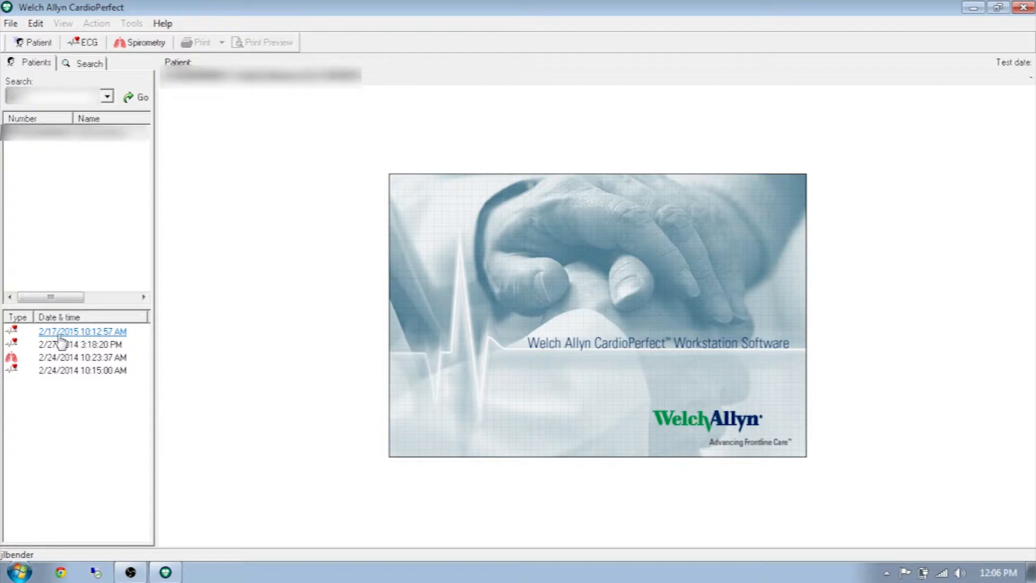
pyautogui.click(60, 332)
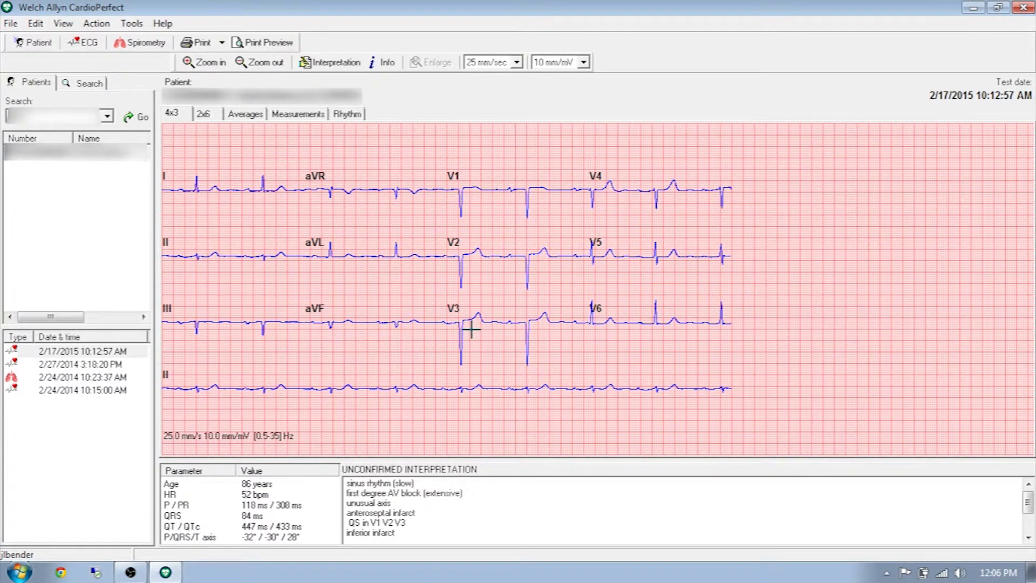
# - Print the 4x3, 25 mm/s ECG report, 1 copy, all pages, to CutePDF Writer
pyautogui.click(203, 43)
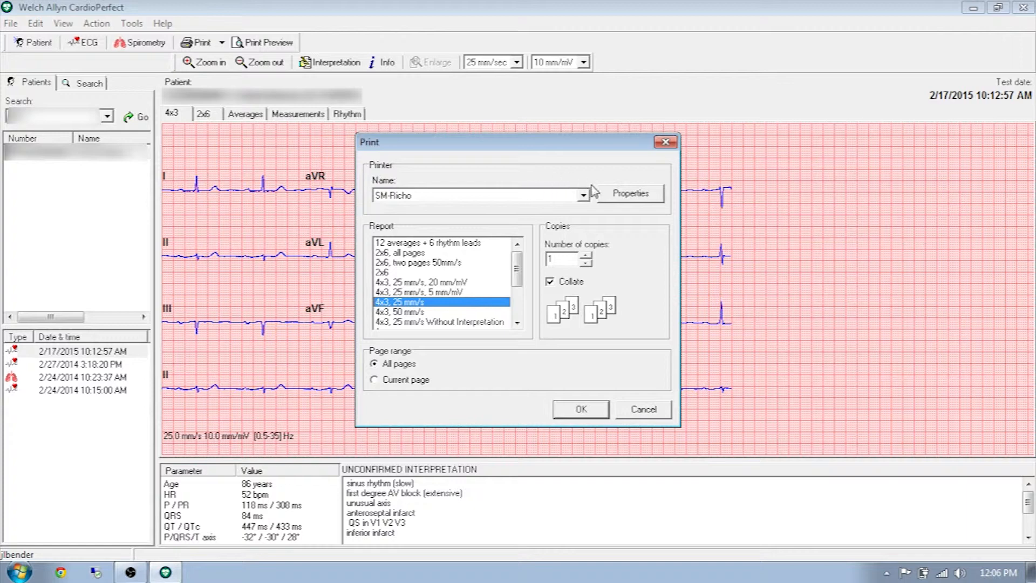
pyautogui.click(584, 196)
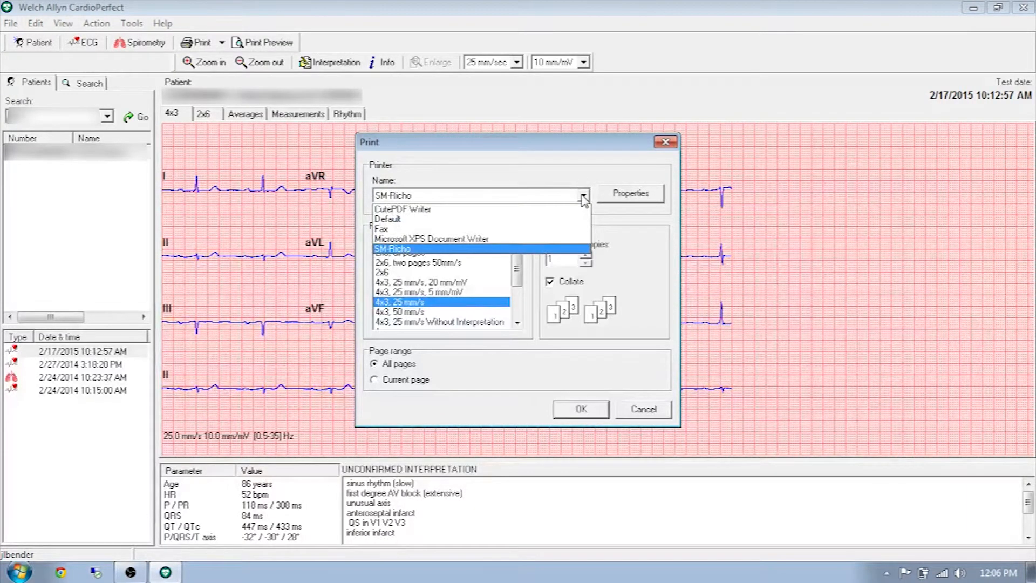
pyautogui.click(513, 210)
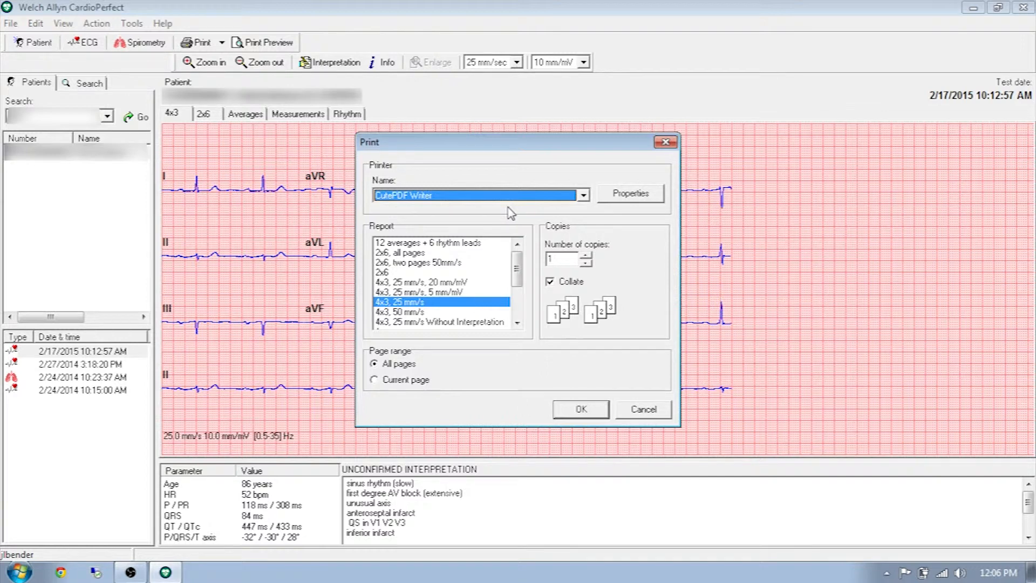
pyautogui.click(582, 409)
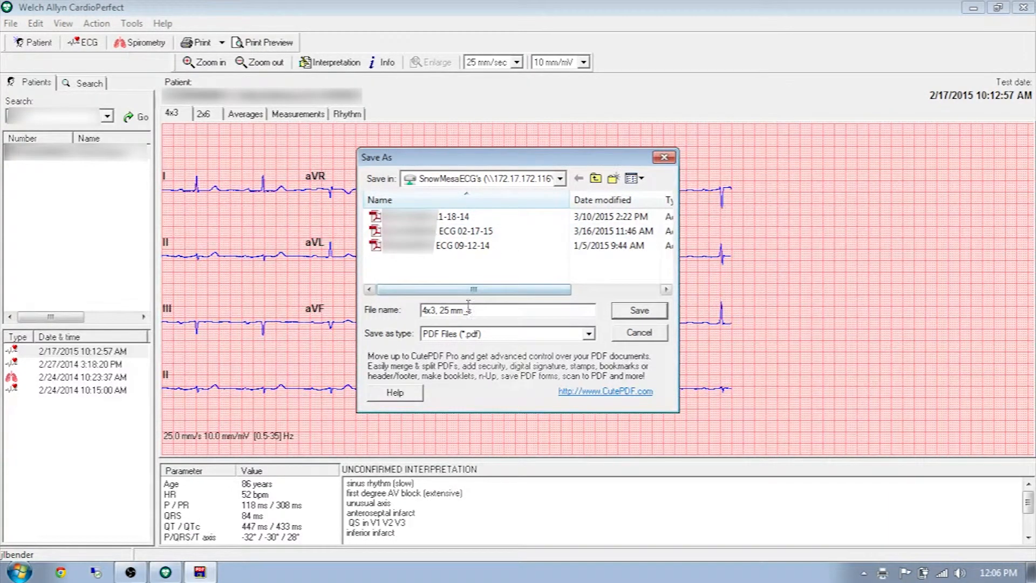
# - Replace the default file name with the patient code, ECG and date, and save the PDF
pyautogui.moveTo(480, 310); pyautogui.dragTo(391, 310)
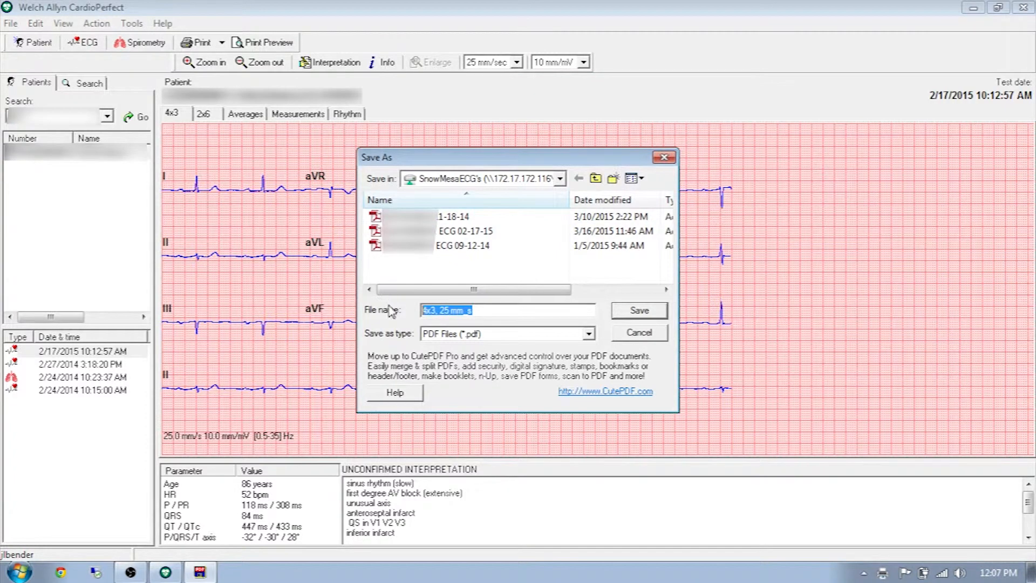
pyautogui.press('BackSpace')
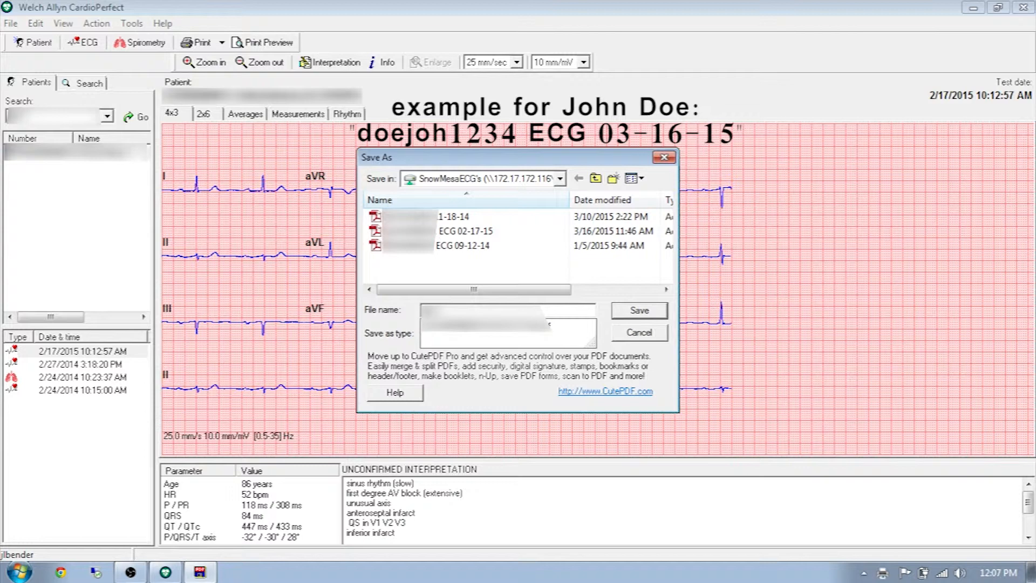
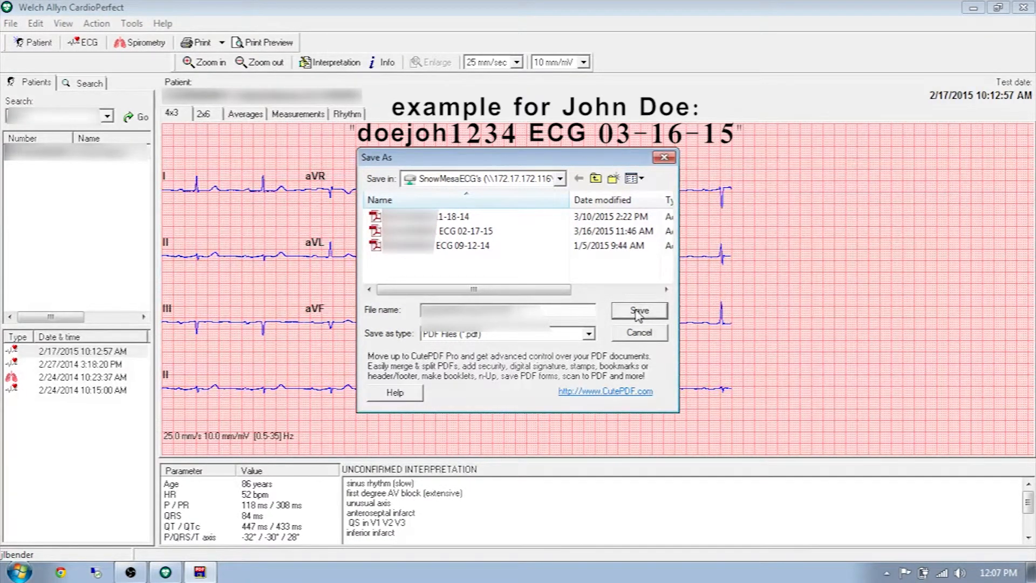
pyautogui.click(639, 313)
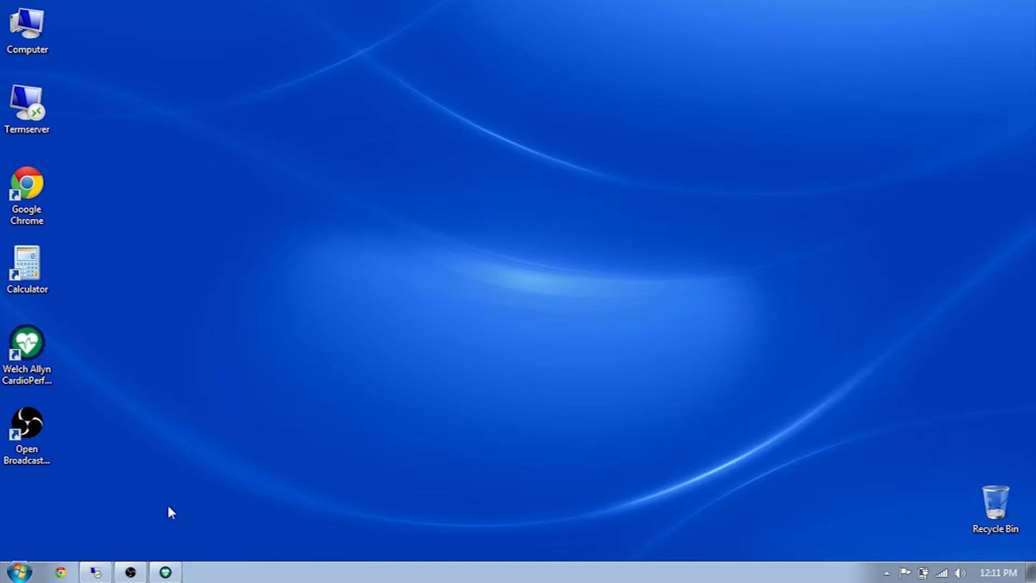
# - Restore the Termserver remote session showing the Patient Chart
pyautogui.click(94, 573)
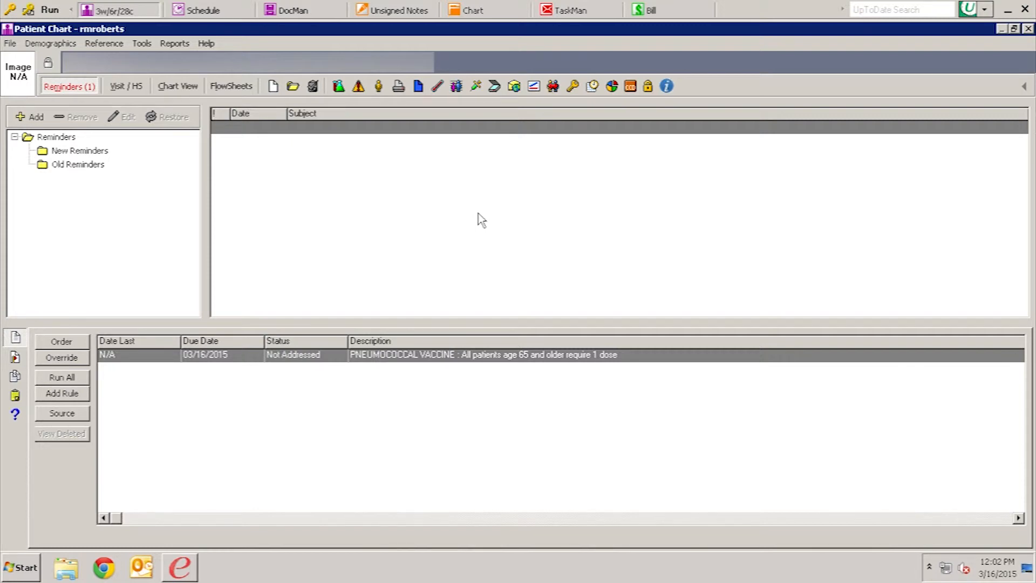
# - Launch e-MDs DocMan from the Patient Chart toolbar
pyautogui.click(494, 87)
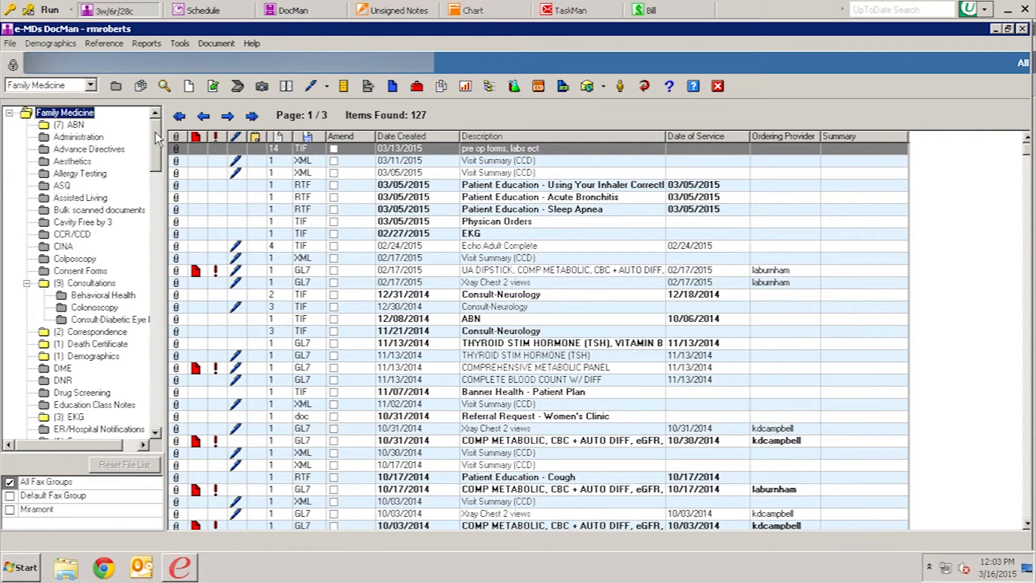
# - Select the EKG folder and start a document import into it
pyautogui.moveTo(155, 133); pyautogui.dragTo(152, 157)
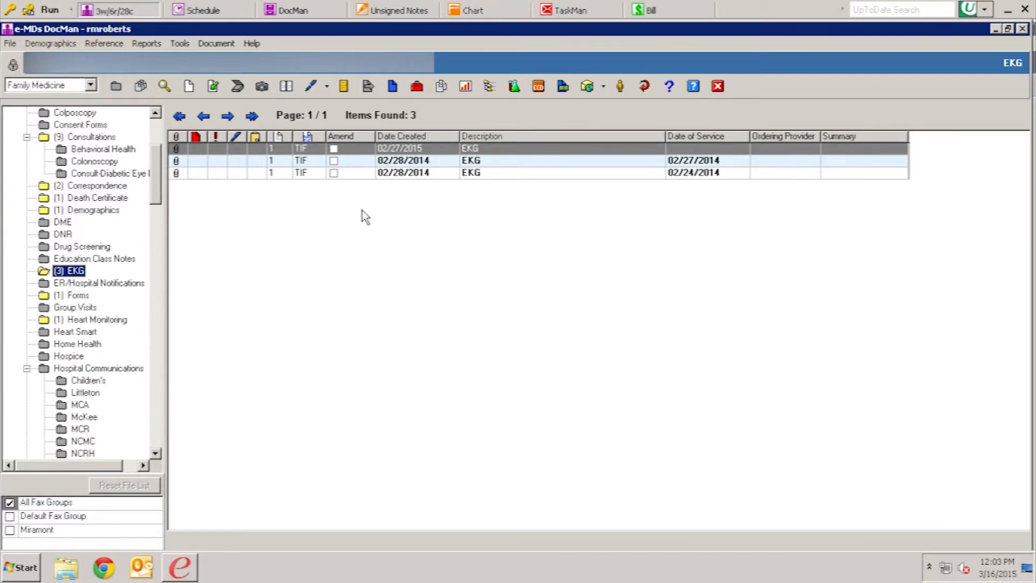
pyautogui.click(213, 86)
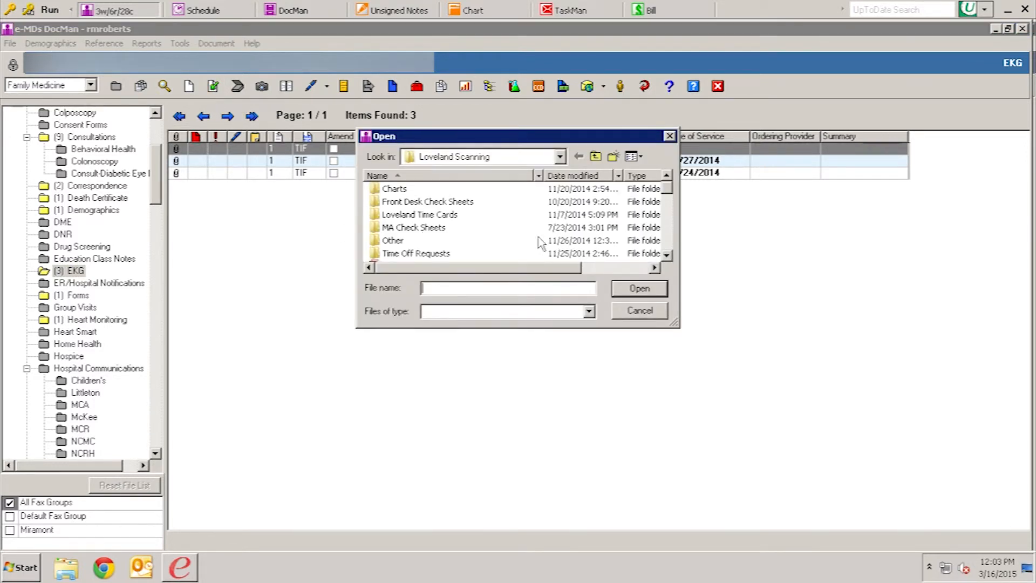
# - Browse to the Desktop and open the Community Files folder
pyautogui.click(562, 157)
pyautogui.click(562, 157)
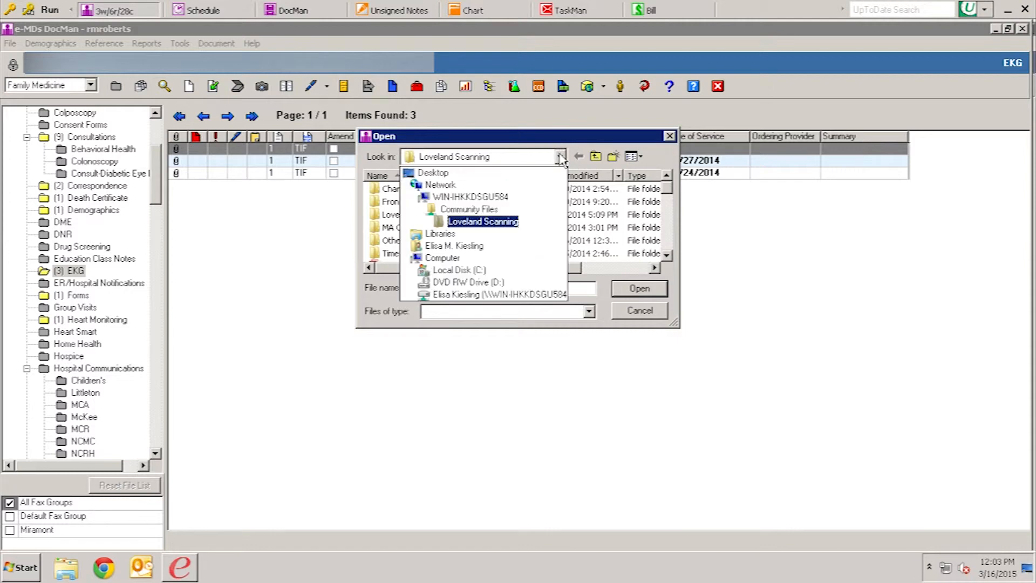
pyautogui.click(455, 173)
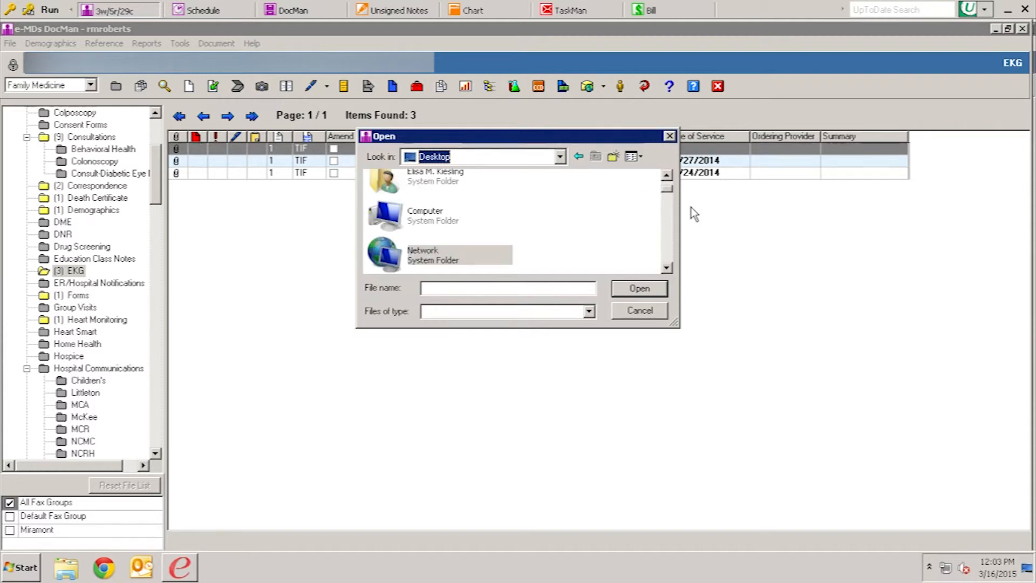
pyautogui.click(667, 175)
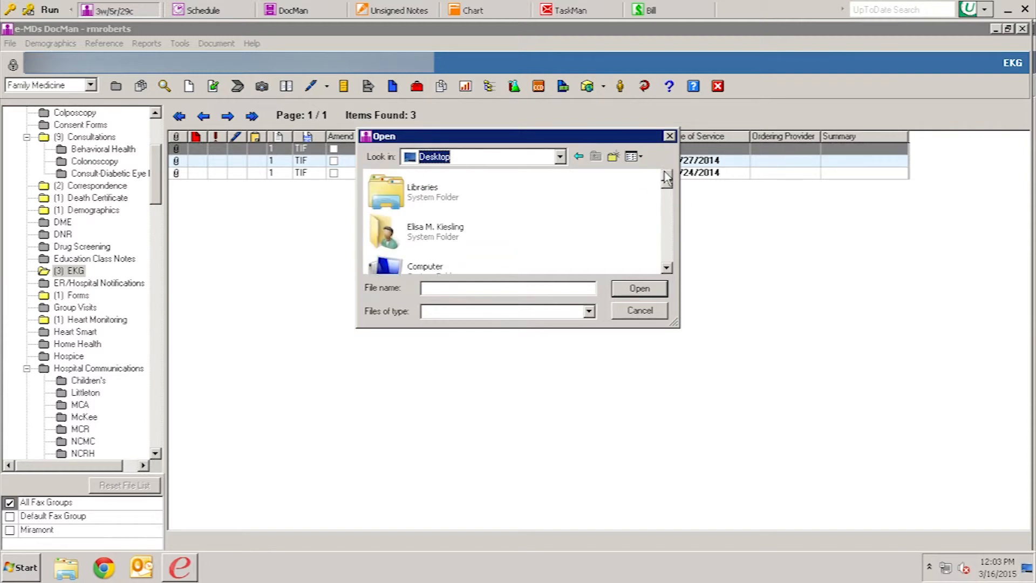
pyautogui.click(667, 268)
pyautogui.click(668, 268)
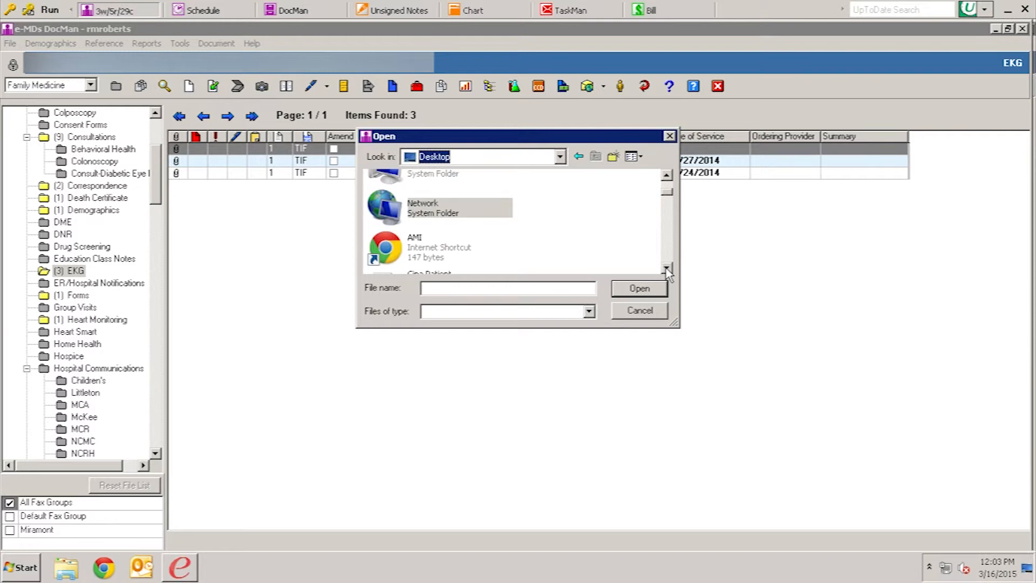
pyautogui.click(668, 268)
pyautogui.click(667, 268)
pyautogui.click(667, 268)
pyautogui.click(668, 269)
pyautogui.click(406, 227)
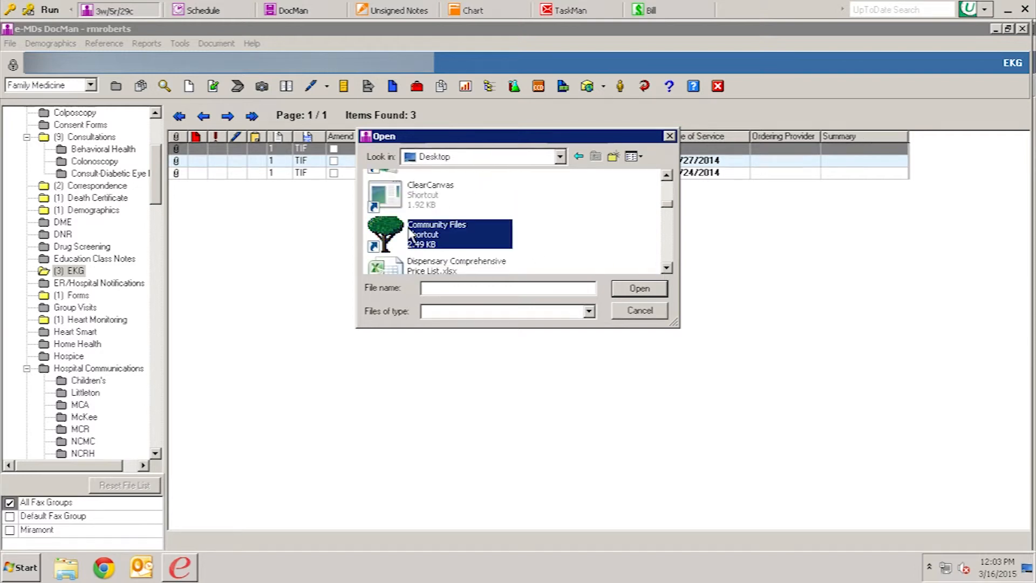
pyautogui.doubleClick(408, 227)
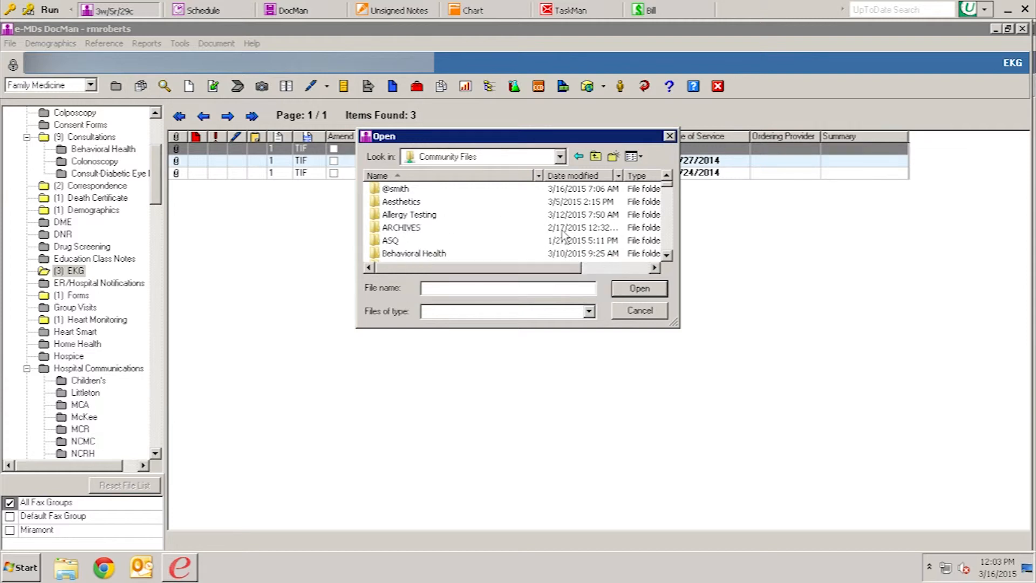
# - Open ECG's > SnowMesaECG's and select the patient's 02-17-15 ECG PDF
pyautogui.click(667, 255)
pyautogui.click(667, 255)
pyautogui.click(668, 255)
pyautogui.click(668, 256)
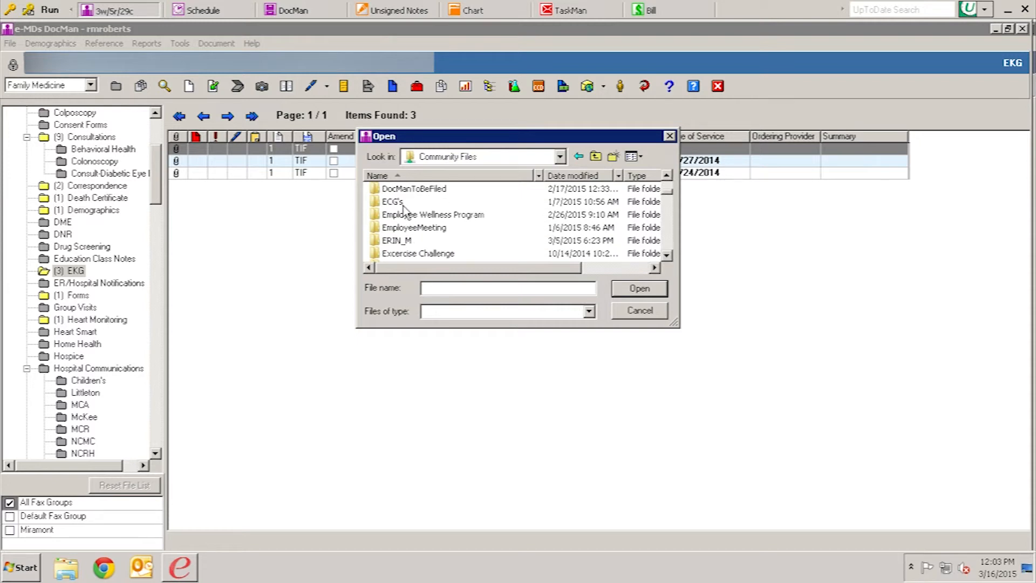
pyautogui.doubleClick(400, 203)
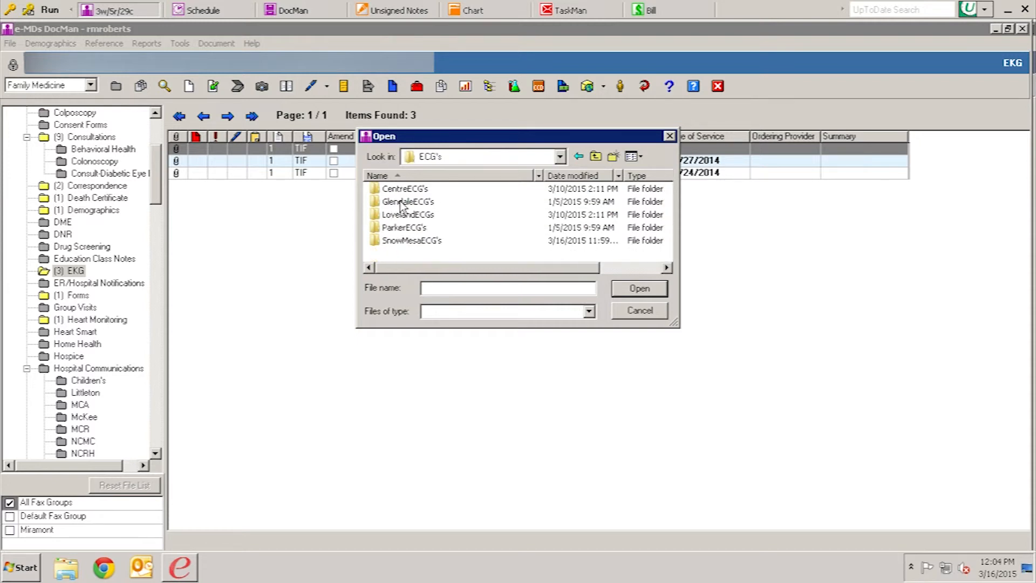
pyautogui.doubleClick(411, 241)
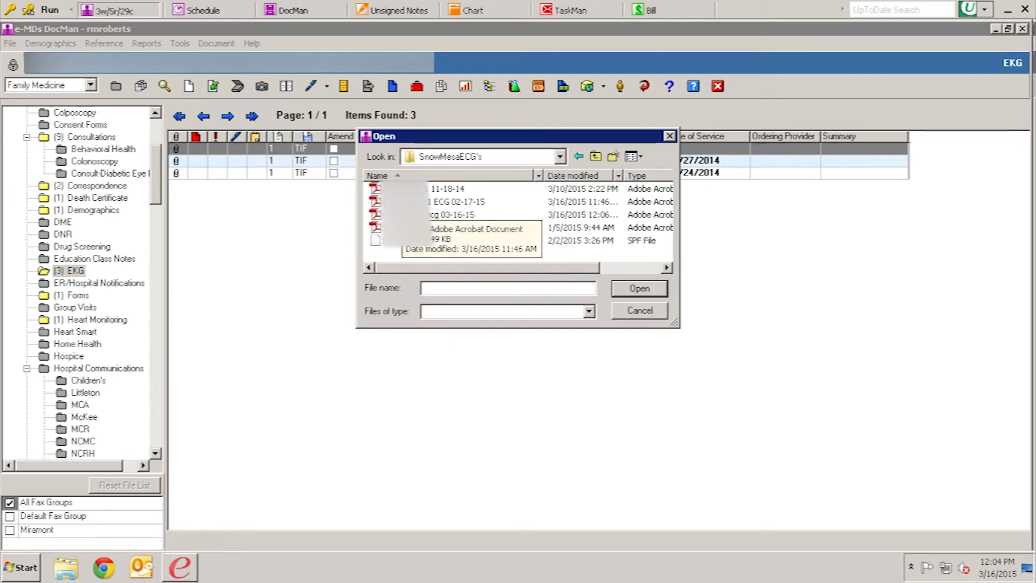
pyautogui.click(403, 202)
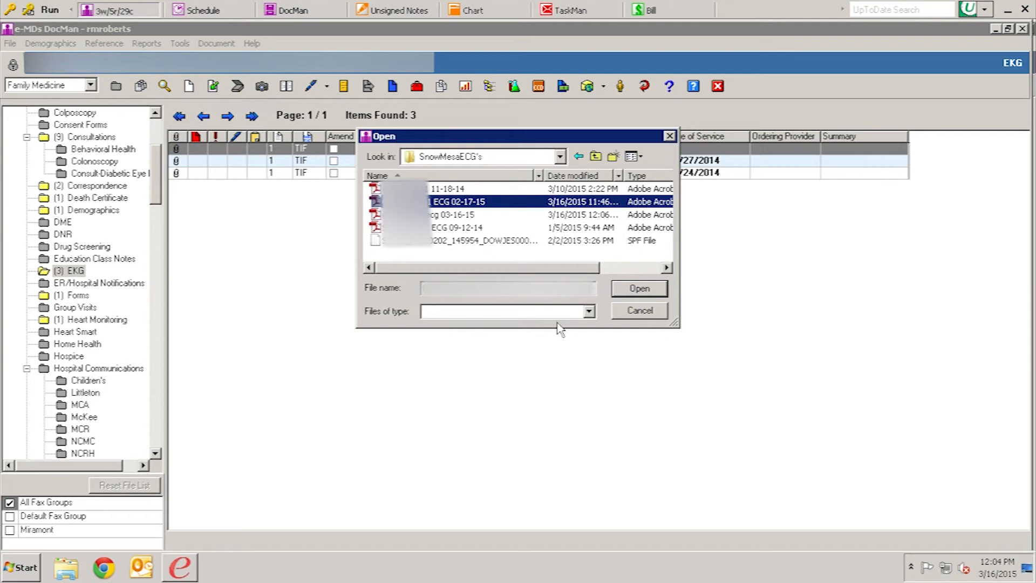
# - Import the PDF with date of service 3/16/2015, marked as an EKG document
pyautogui.click(640, 290)
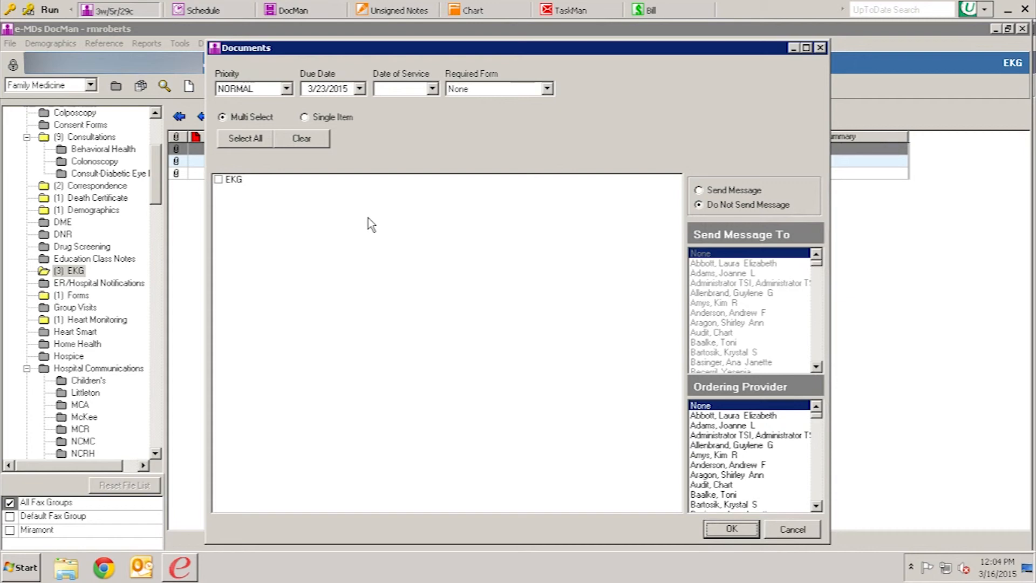
pyautogui.click(432, 89)
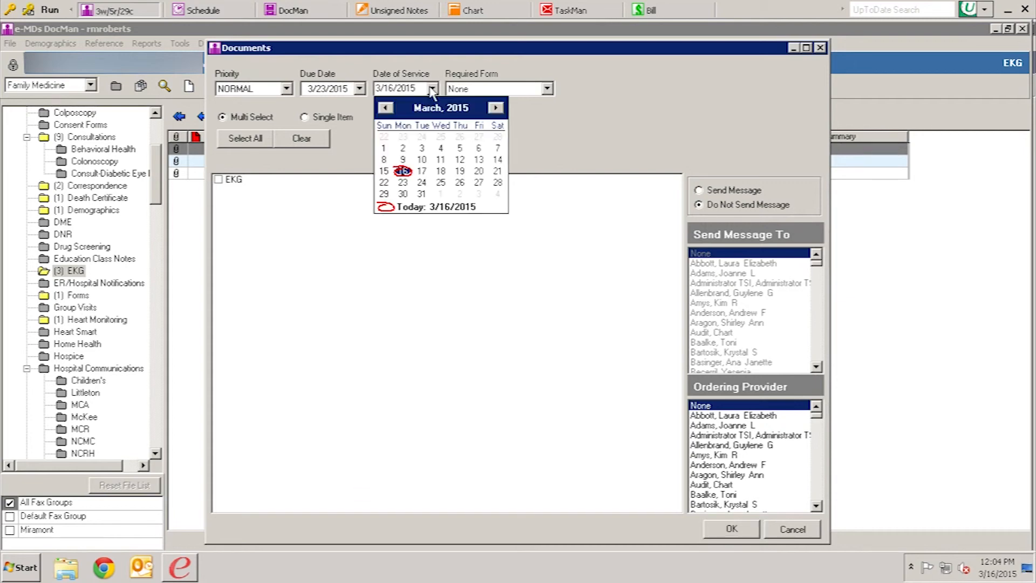
pyautogui.click(403, 171)
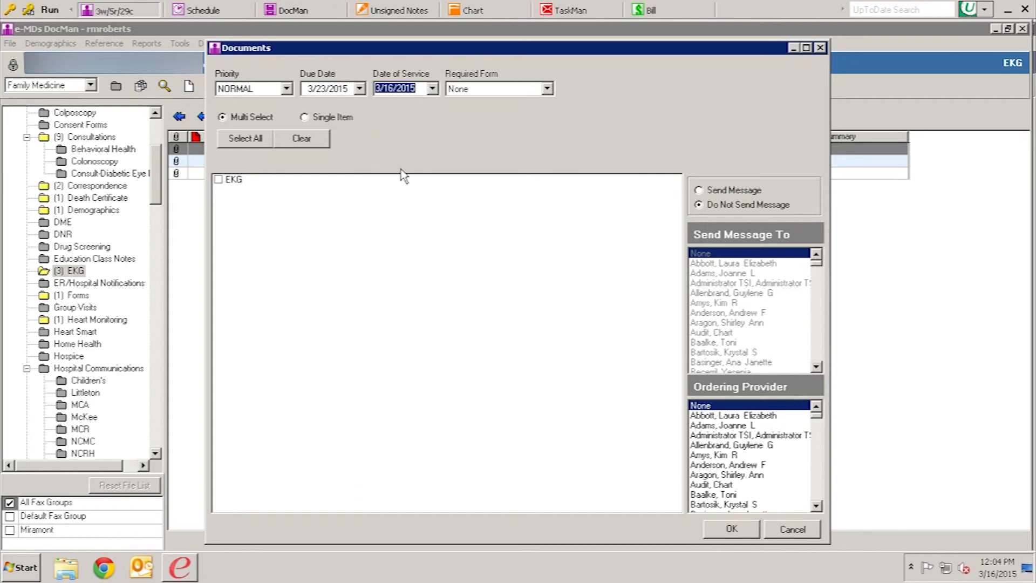
pyautogui.click(219, 179)
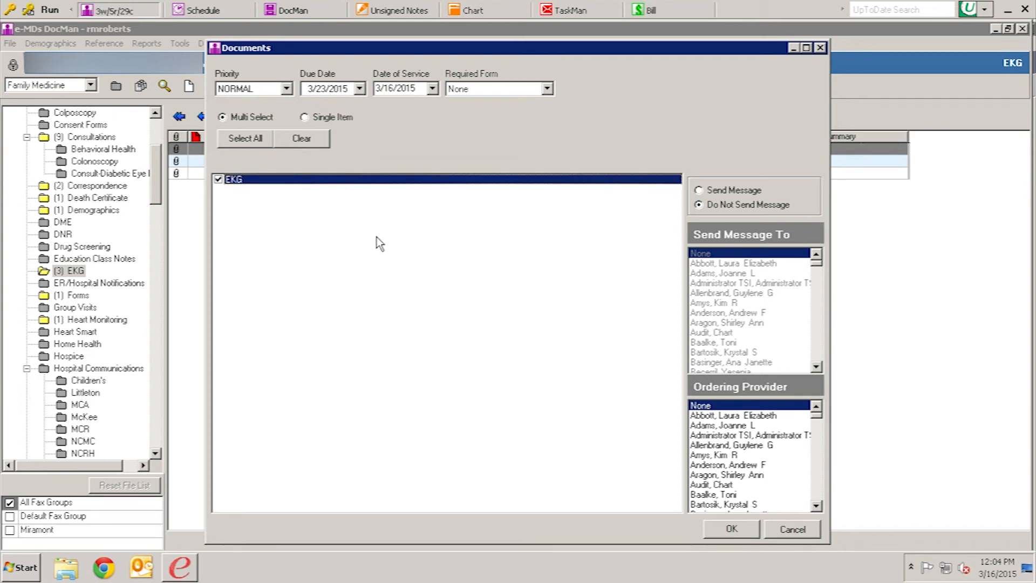
pyautogui.click(730, 529)
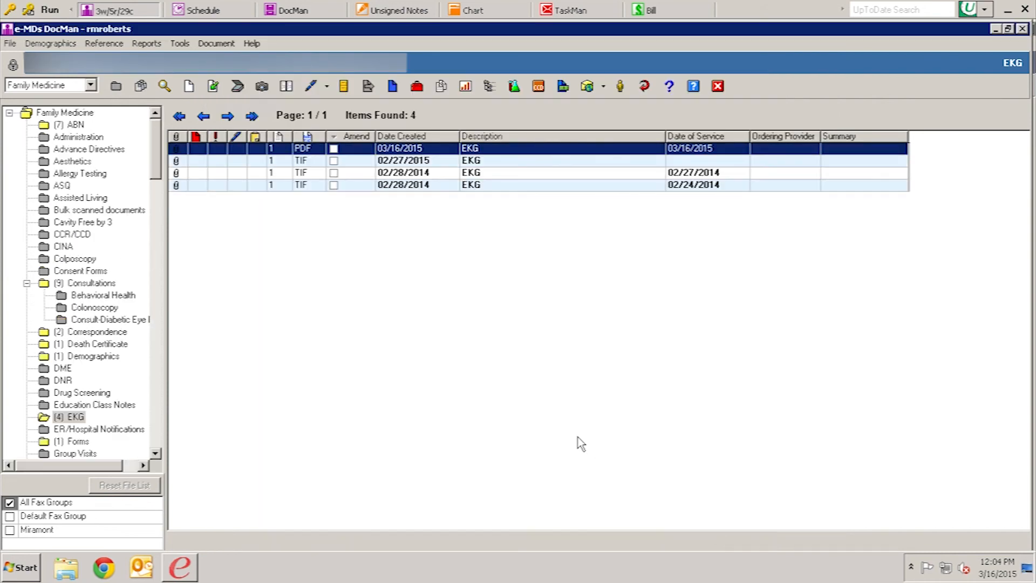